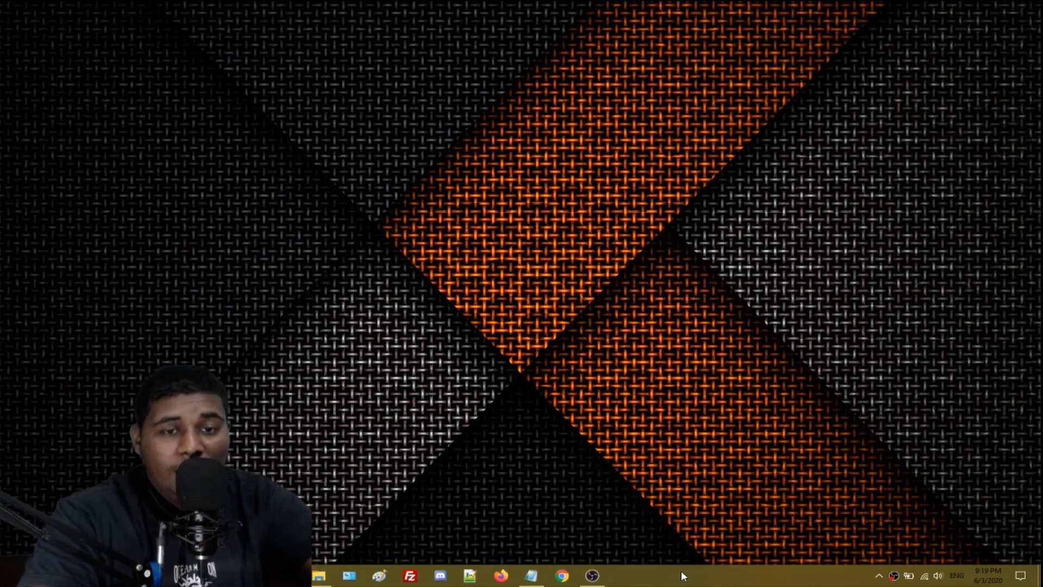
Copy the GitHub scrcpy download link from the Notepad notes, then minimize Notepad
click(531, 576)
drag(503, 168, 623, 190)
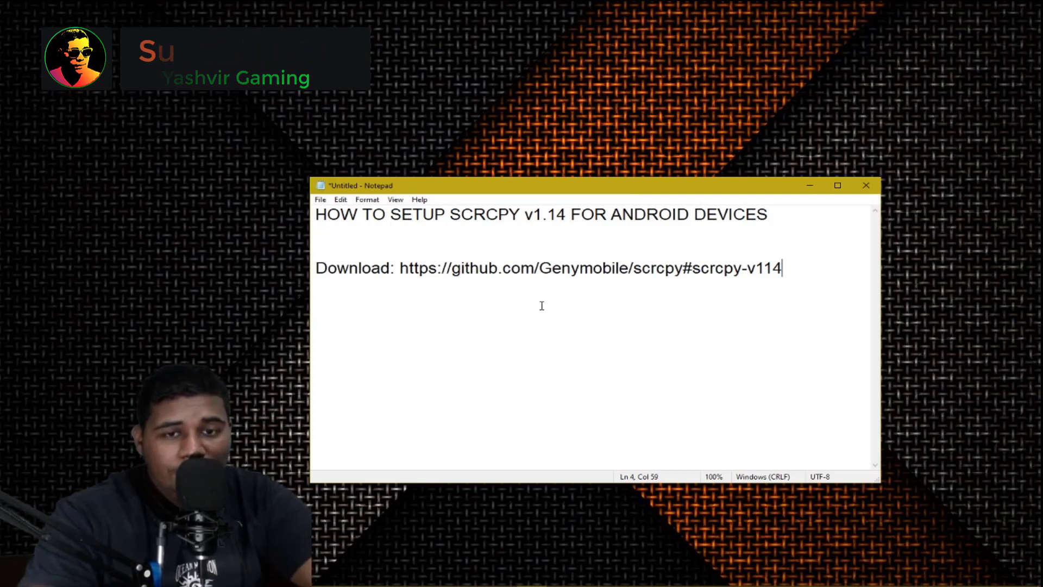
drag(783, 267, 427, 268)
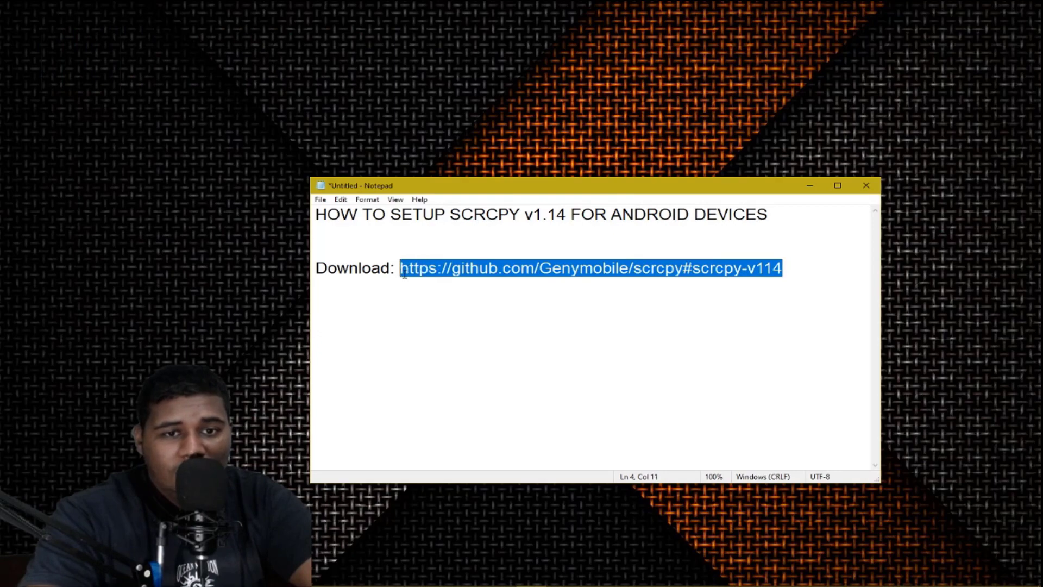
right_click(424, 270)
click(470, 307)
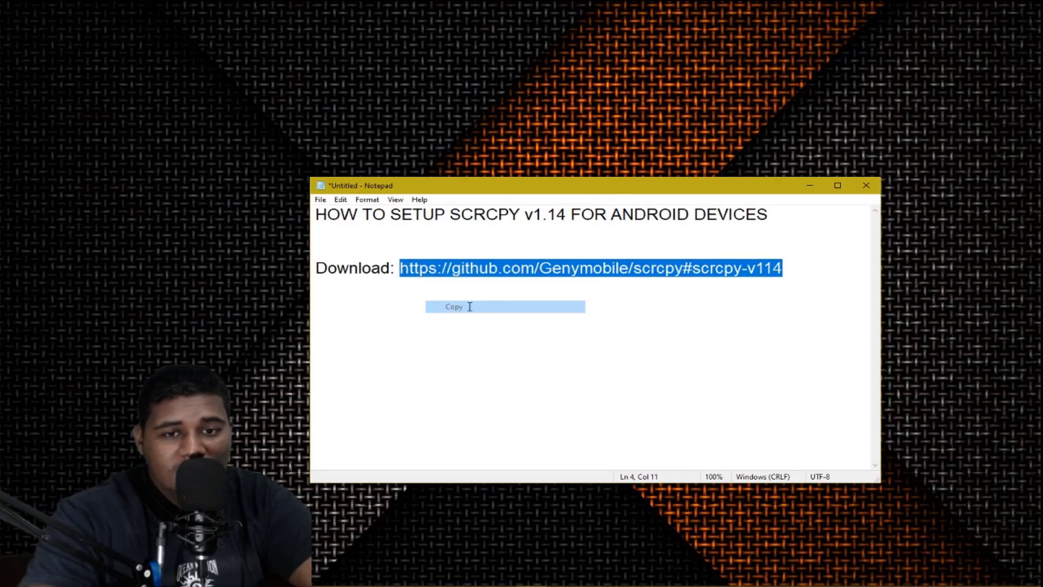
click(809, 185)
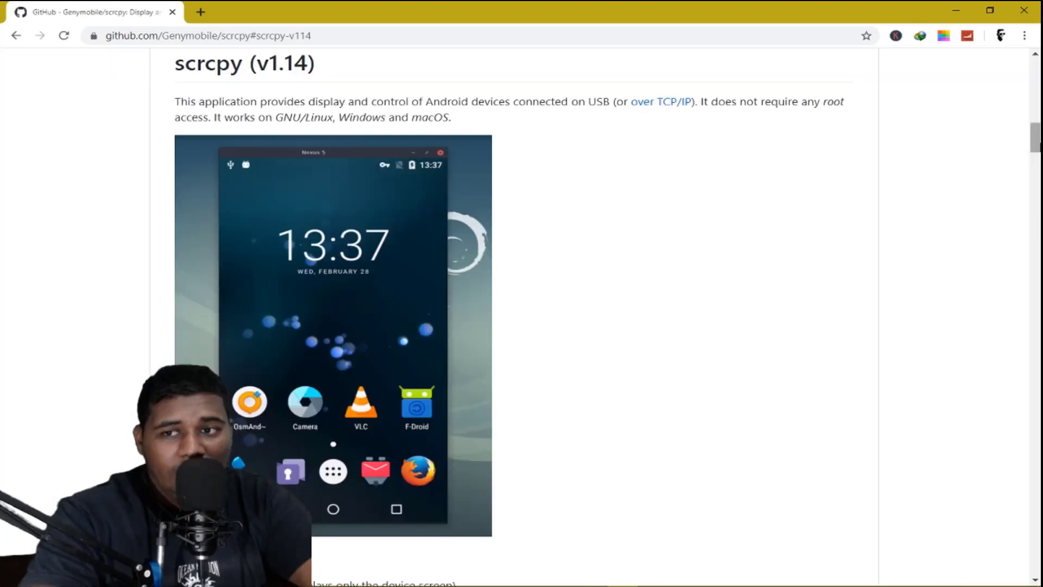
In the Windows section of the GitHub page, choose the scrcpy-win64-v1.14.zip archive
scroll(515, 315, down, 12)
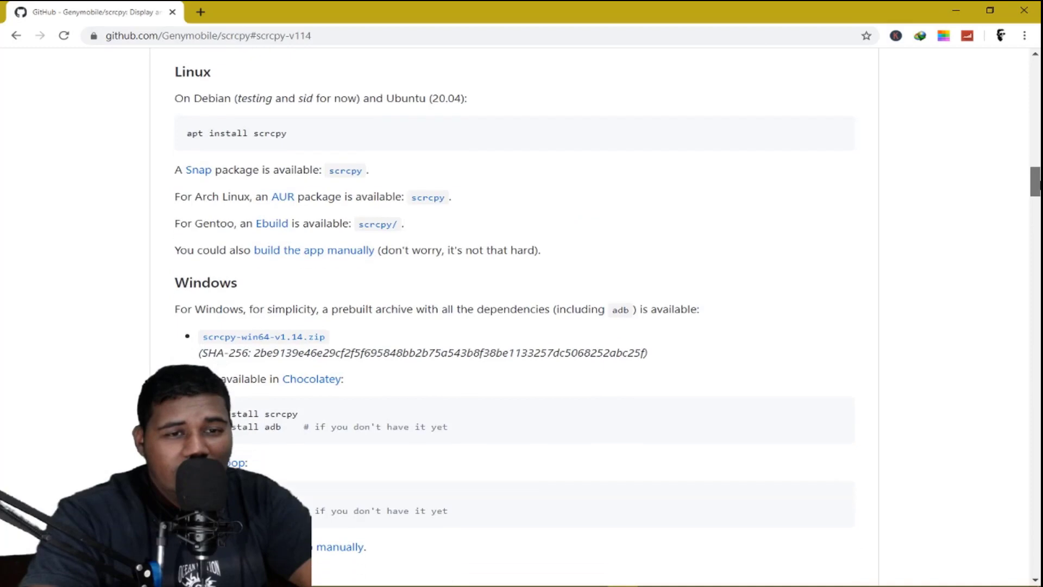
drag(1035, 184, 1035, 190)
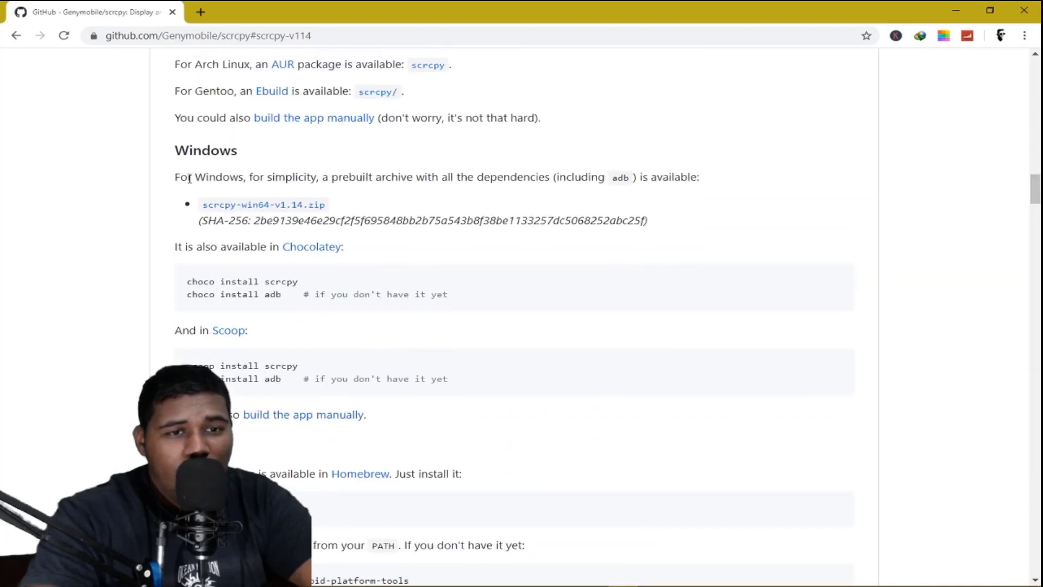
drag(189, 178, 413, 178)
click(235, 223)
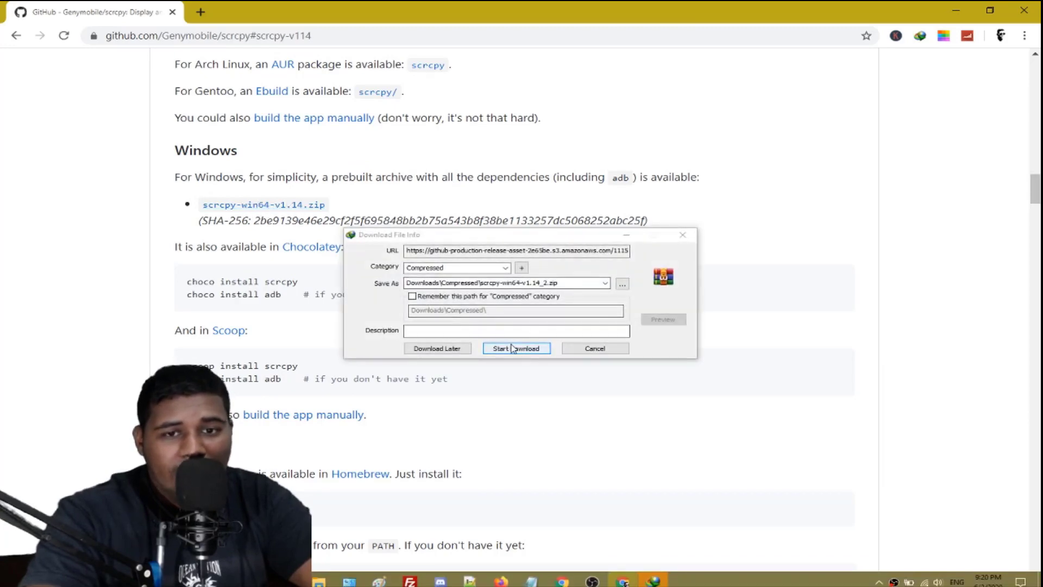
Start the IDM download, dismiss the progress window and minimize Chrome
click(525, 349)
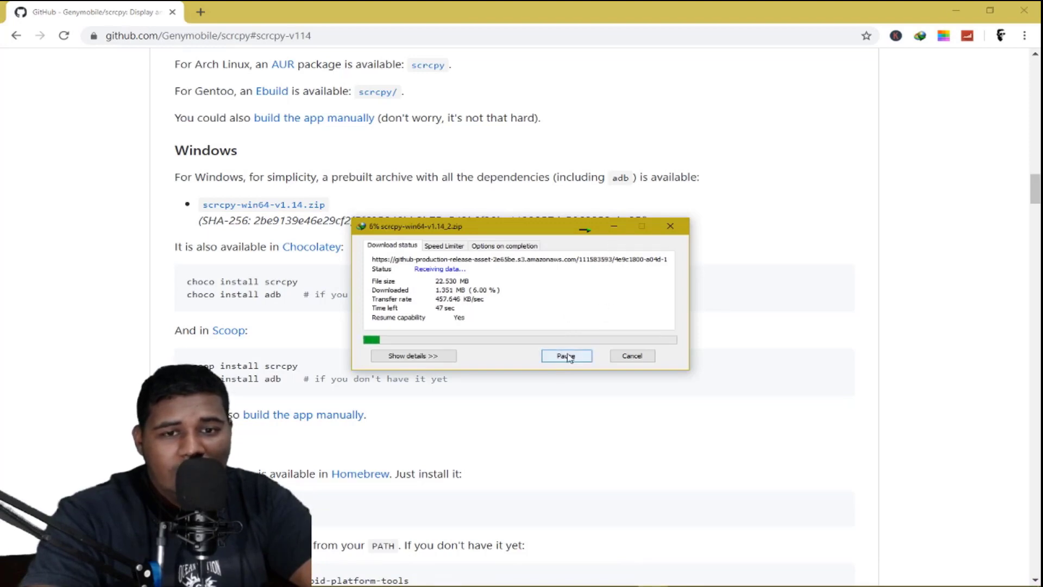
click(560, 353)
click(670, 226)
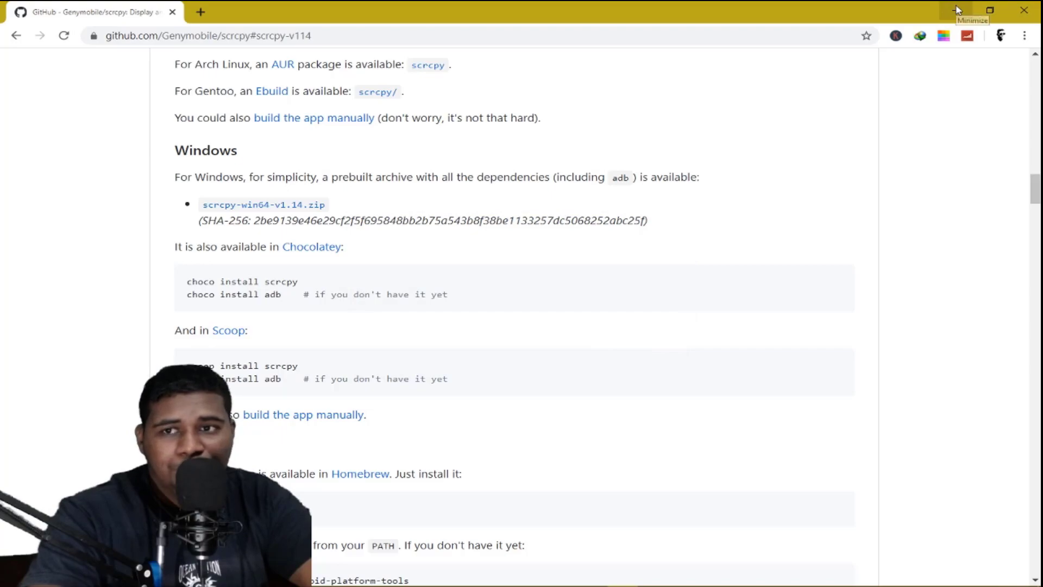
click(957, 9)
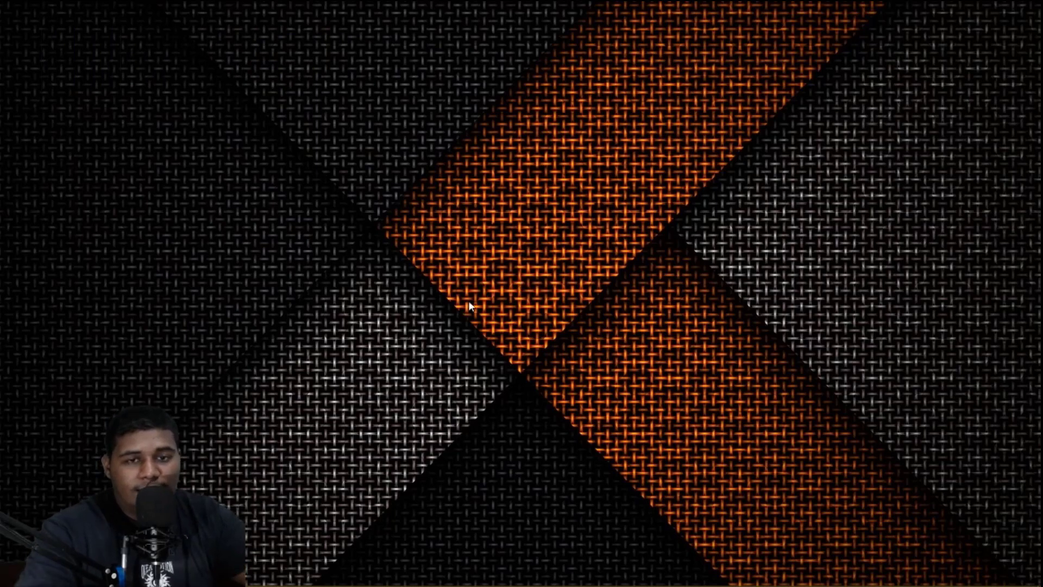
Turn on Show desktop icons and move the scrcpy folder beside the top-row files
right_click(486, 171)
mouse_move(562, 194)
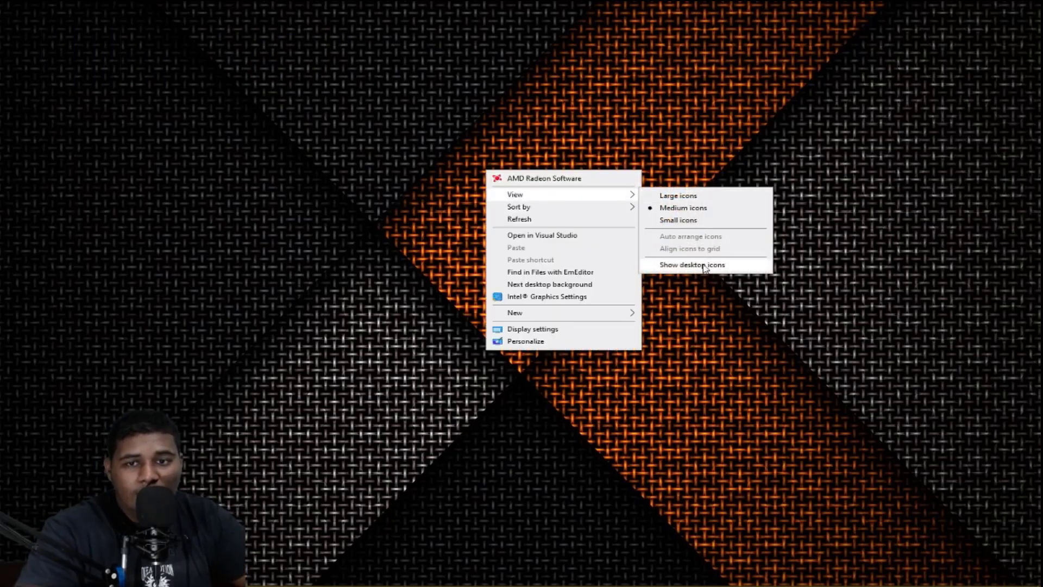
click(722, 265)
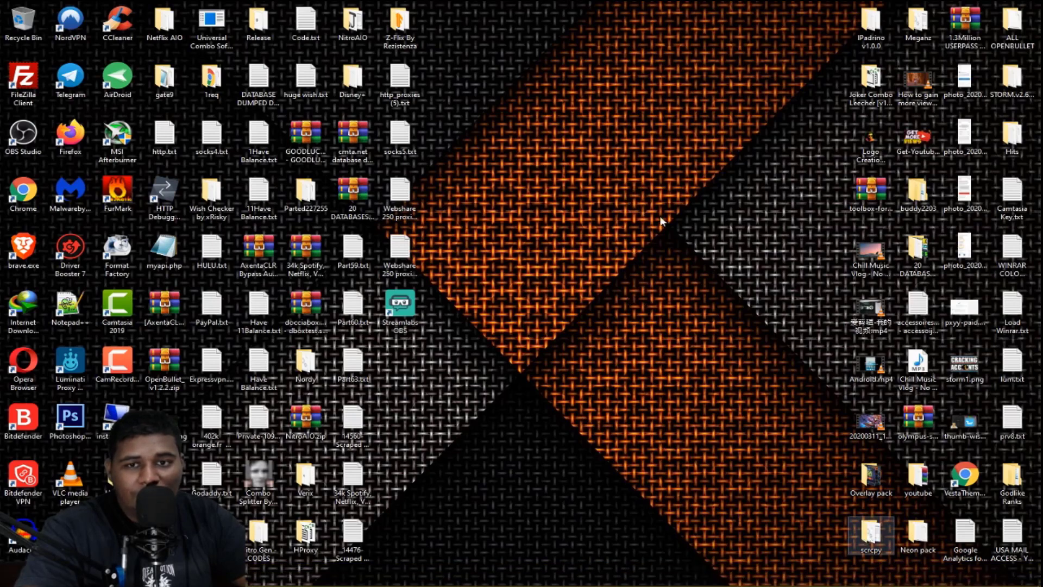
drag(661, 221, 668, 231)
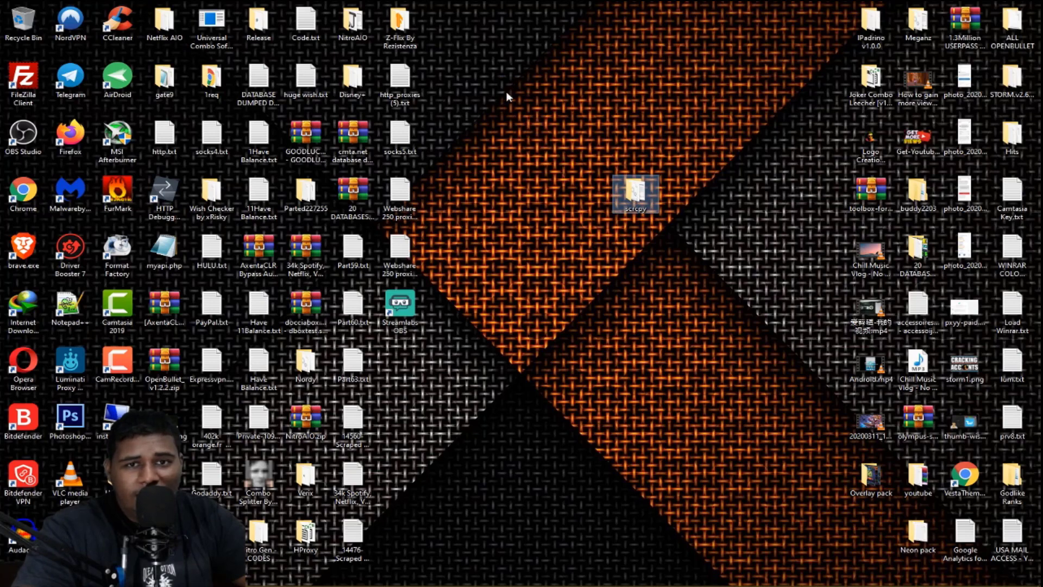
drag(506, 97, 542, 126)
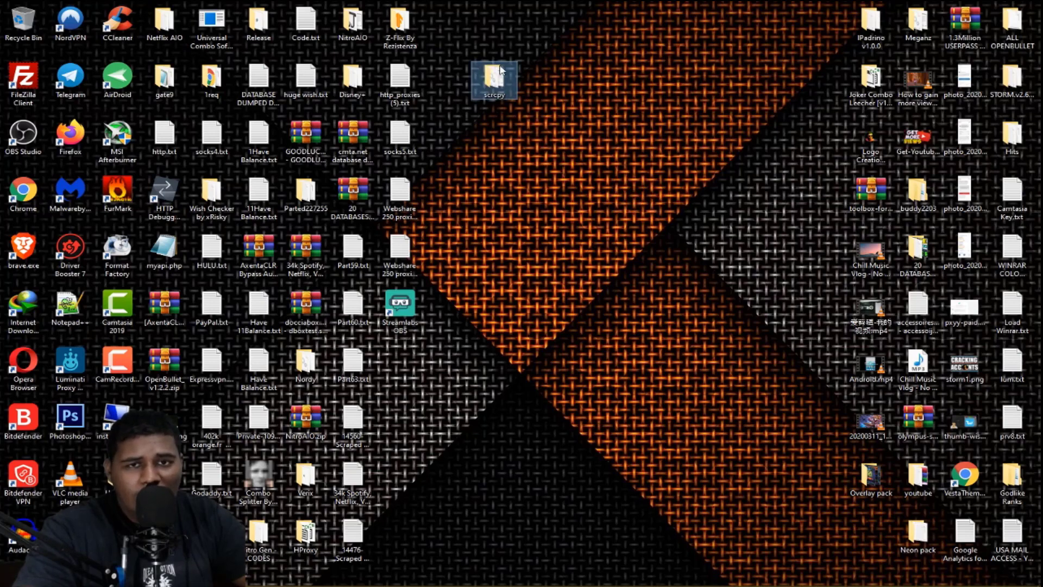
mouse_move(500, 69)
mouse_down()
mouse_move(645, 65)
mouse_move(638, 87)
mouse_up()
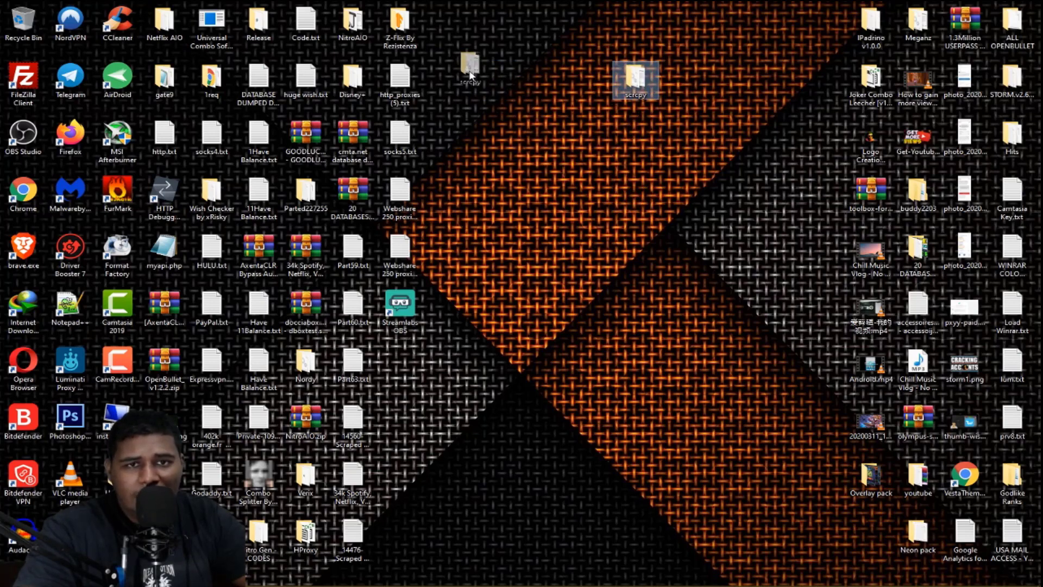
drag(471, 79, 455, 96)
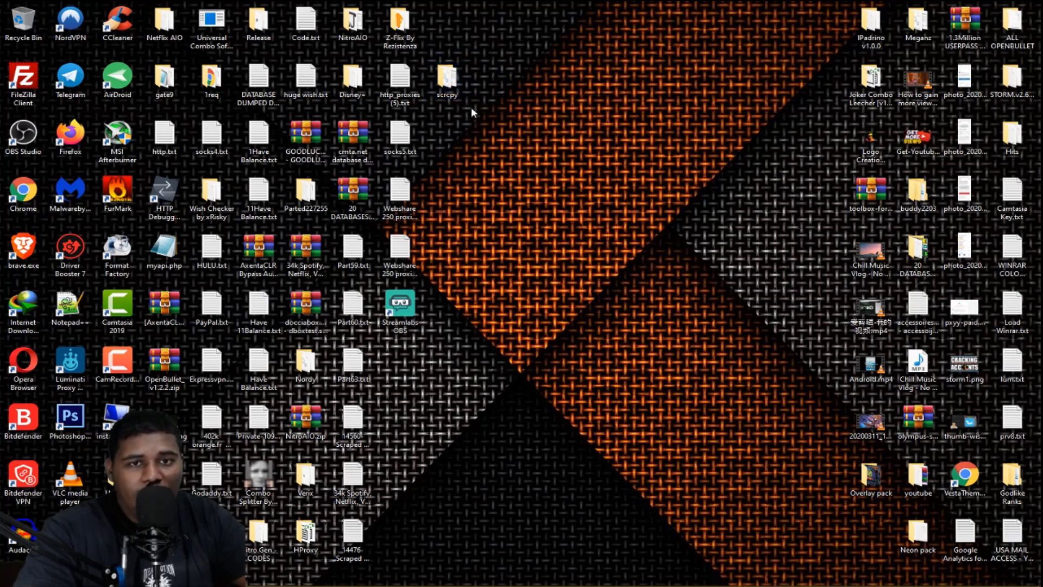
mouse_move(228, 358)
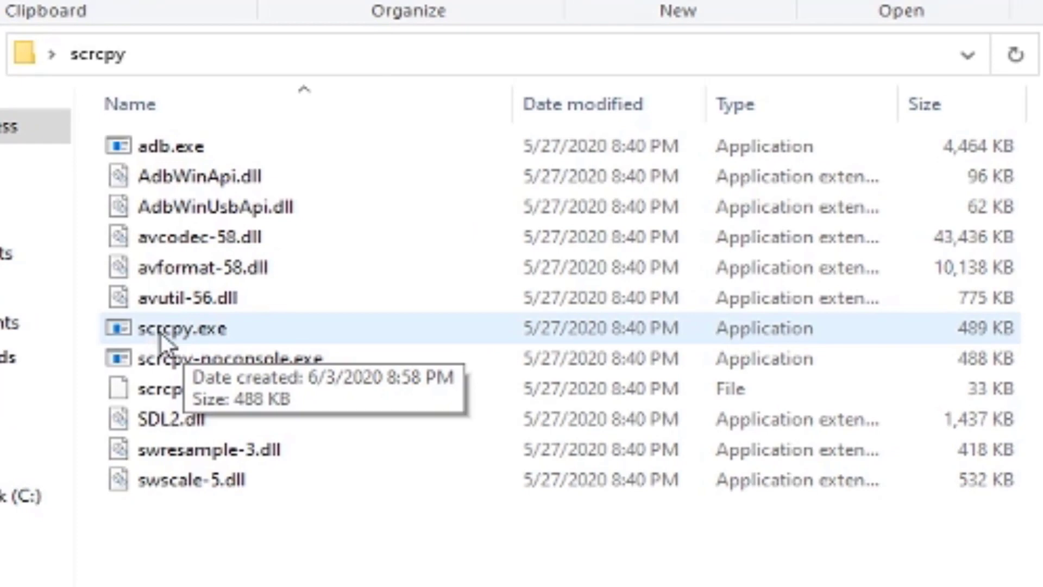
Run scrcpy.exe to mirror the Lenovo phone, minimize the consoles and Explorer, and centre the mirror
click(175, 329)
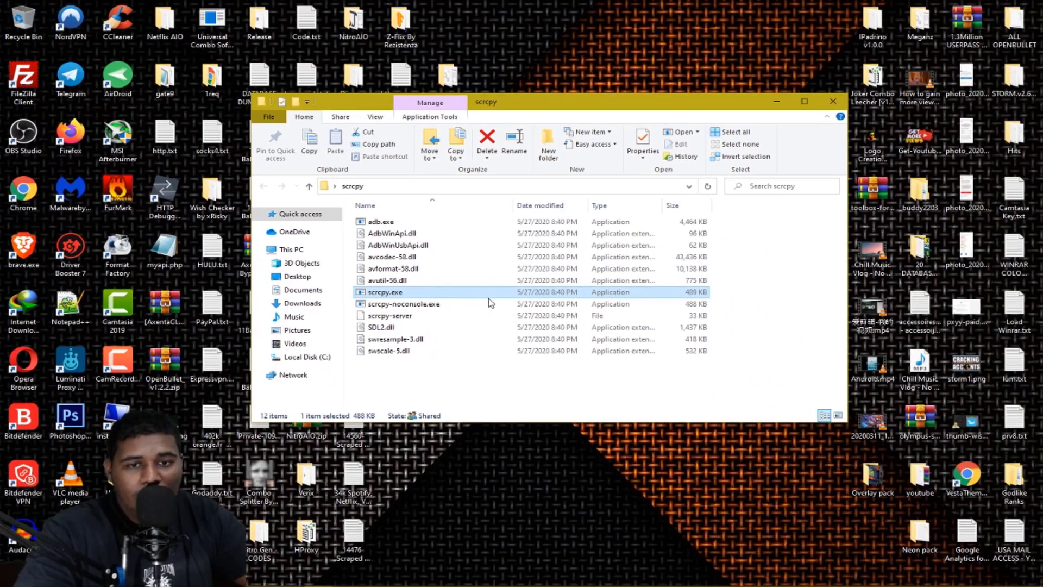
double_click(488, 296)
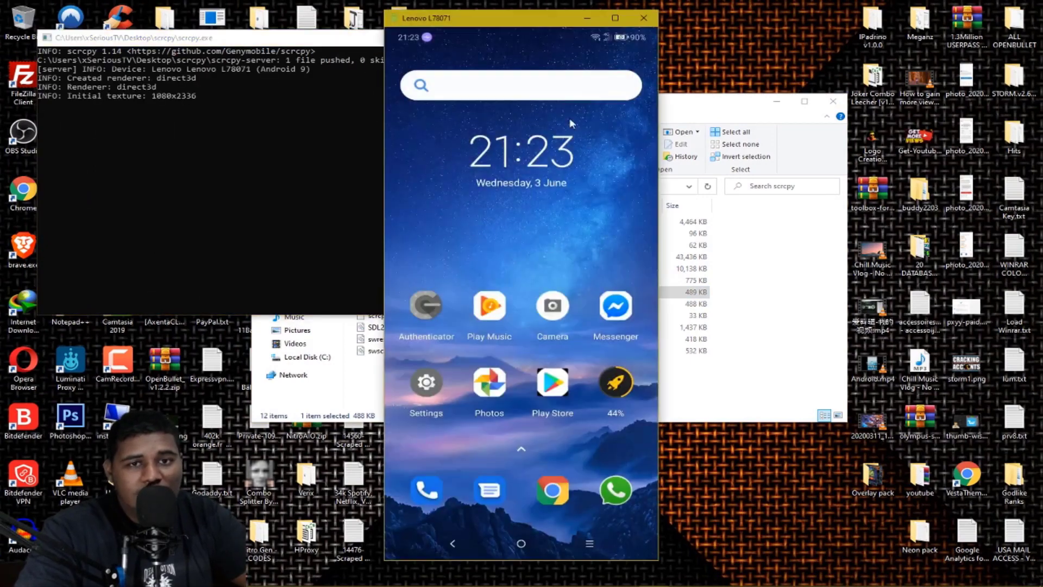
drag(529, 26, 322, 30)
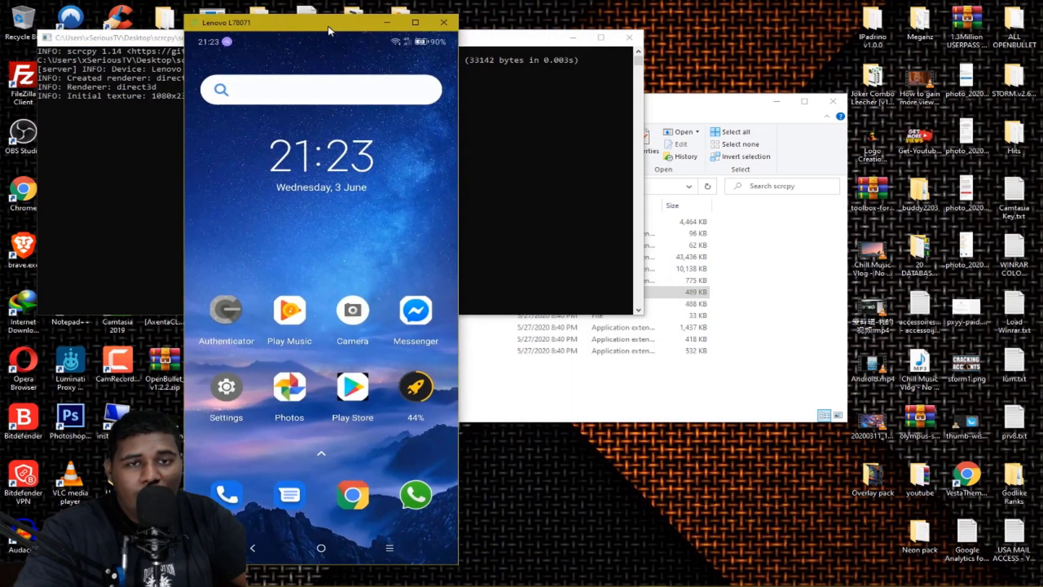
click(573, 38)
click(774, 103)
drag(313, 27, 577, 36)
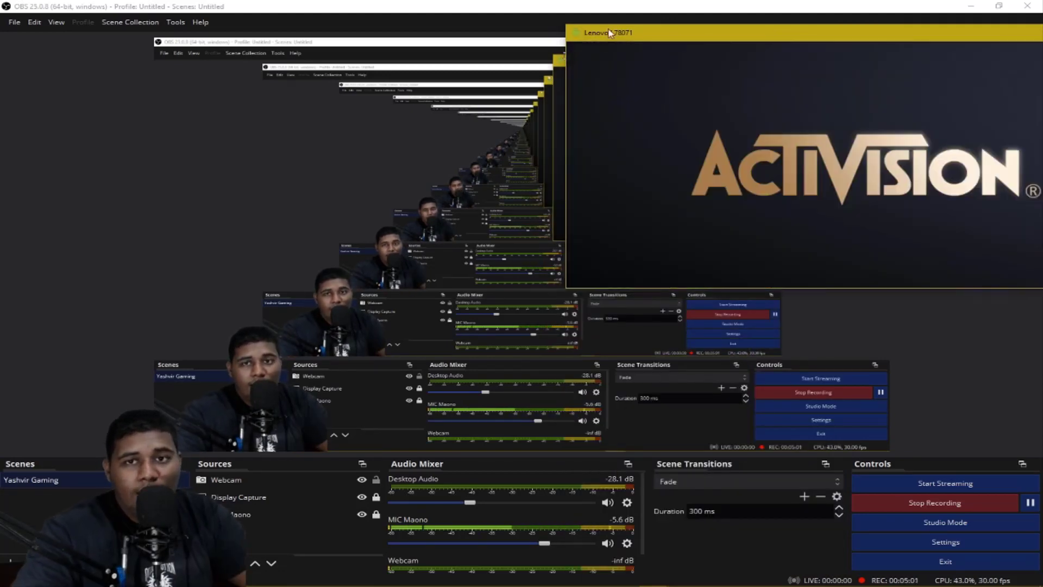
Move the phone mirror aside and add a new source named 'Game Capture' in OBS
mouse_move(673, 35)
mouse_down()
mouse_move(335, 50)
mouse_move(454, 96)
mouse_up()
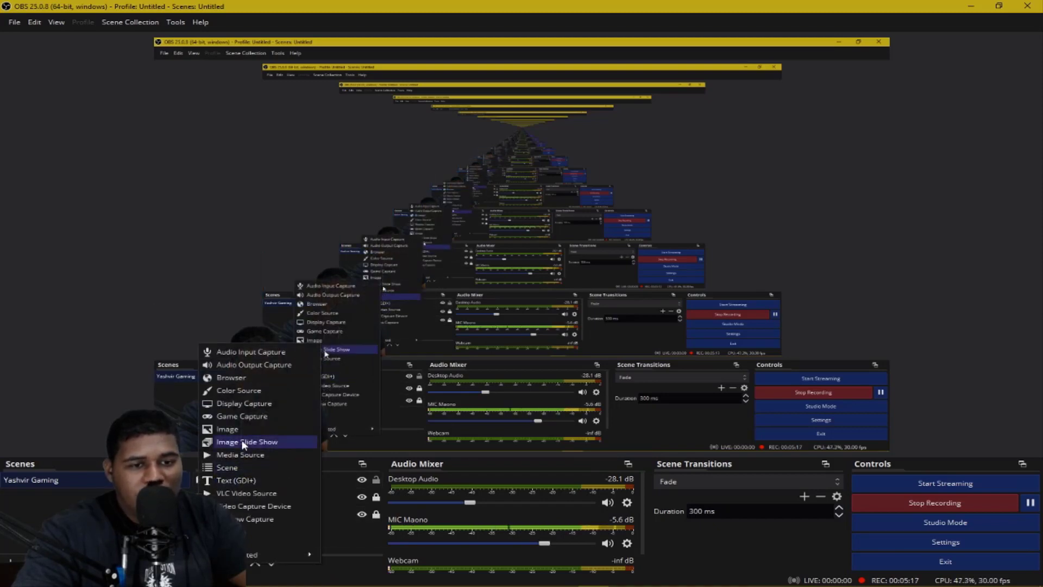
click(249, 415)
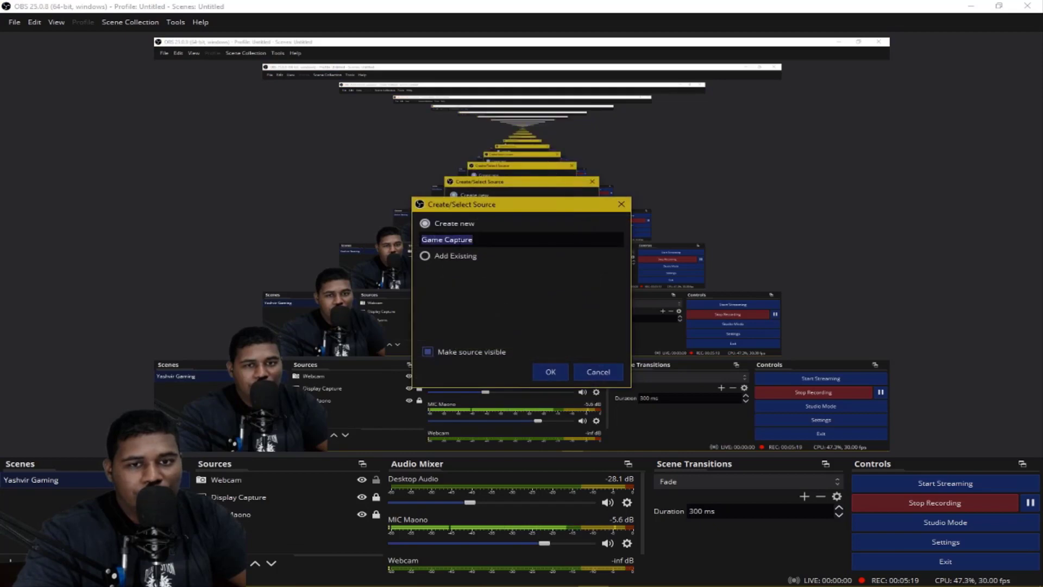
Set Game Capture to 'Capture specific window' using '[scrcpy.exe]: Lenovo L78071' and confirm
click(549, 371)
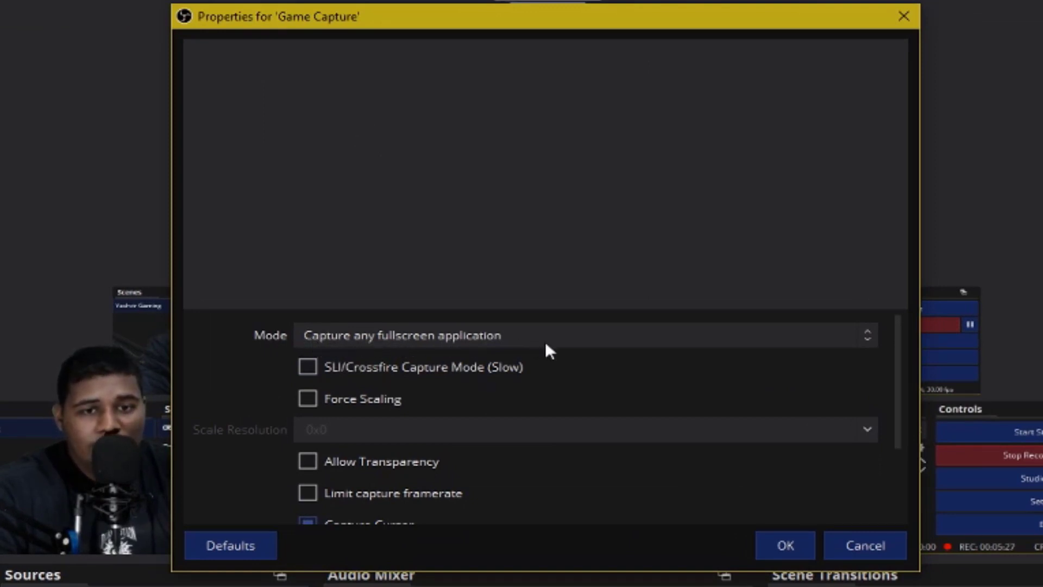
click(603, 342)
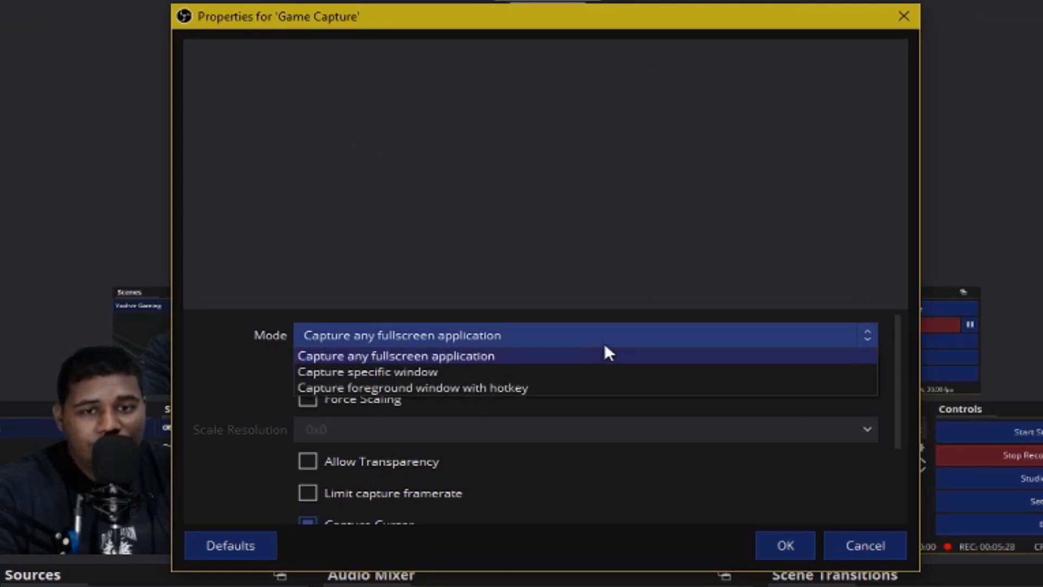
click(382, 375)
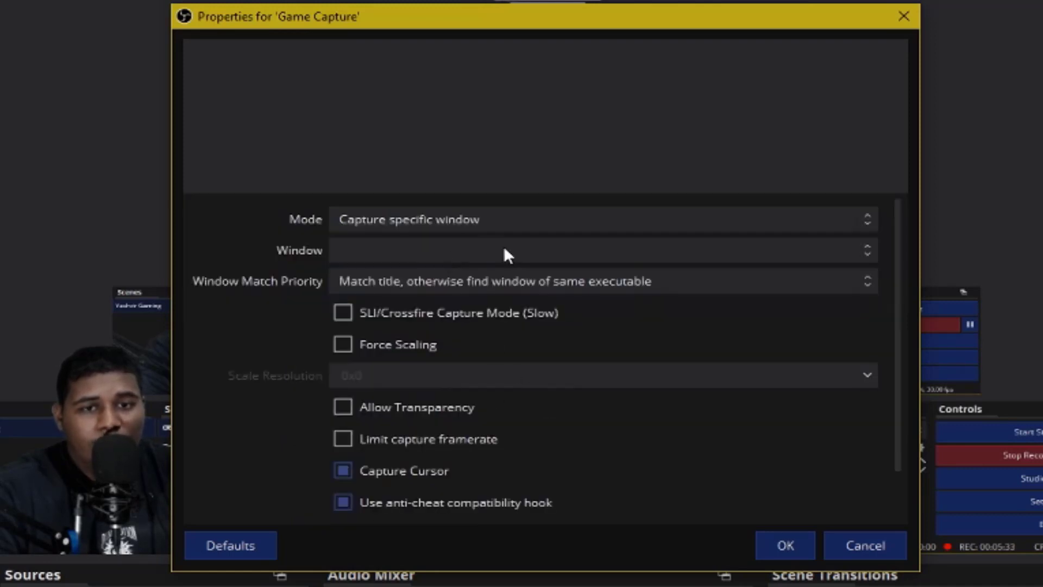
click(456, 250)
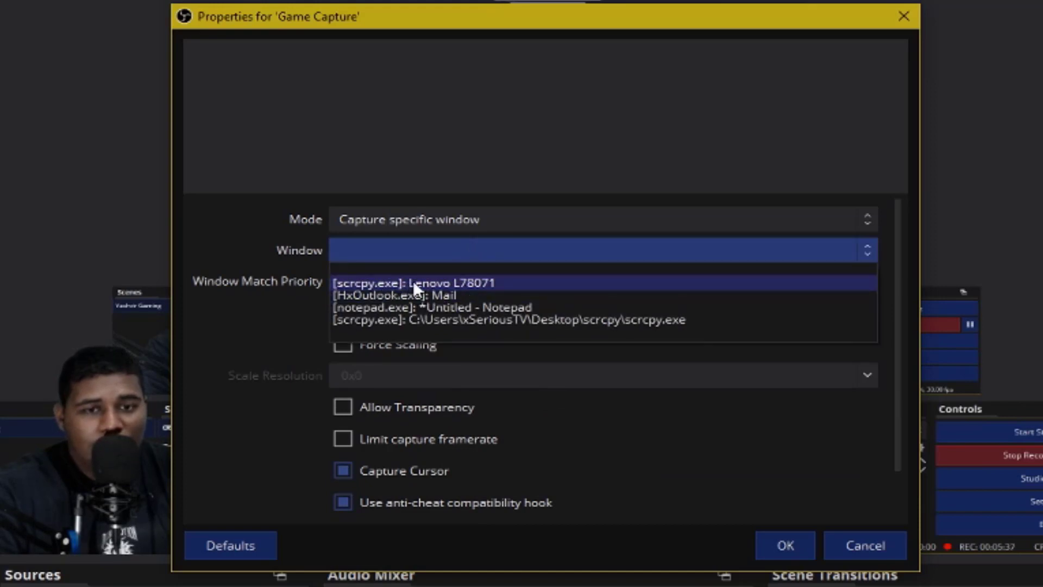
click(460, 280)
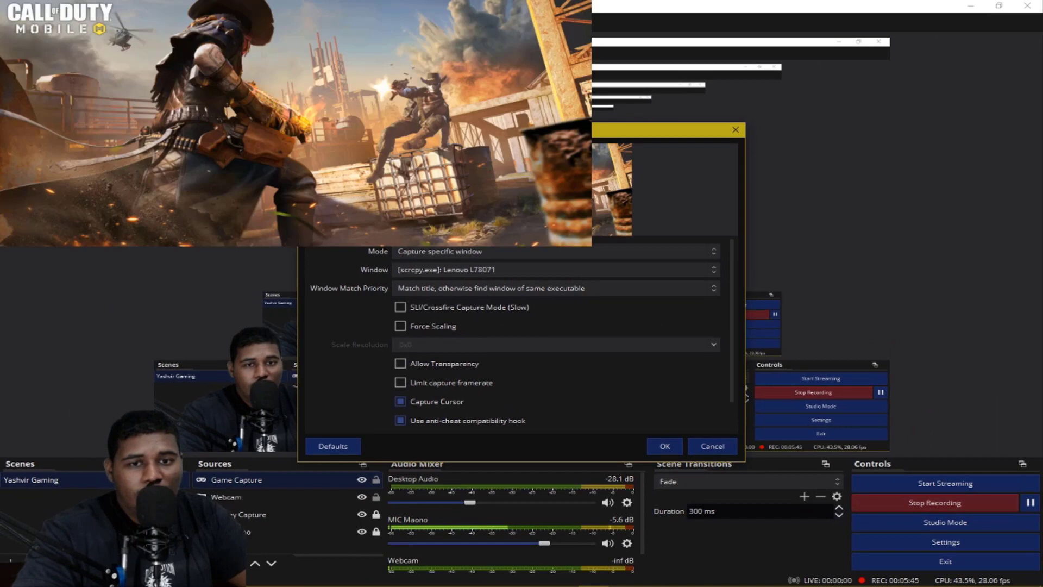
drag(651, 130, 678, 218)
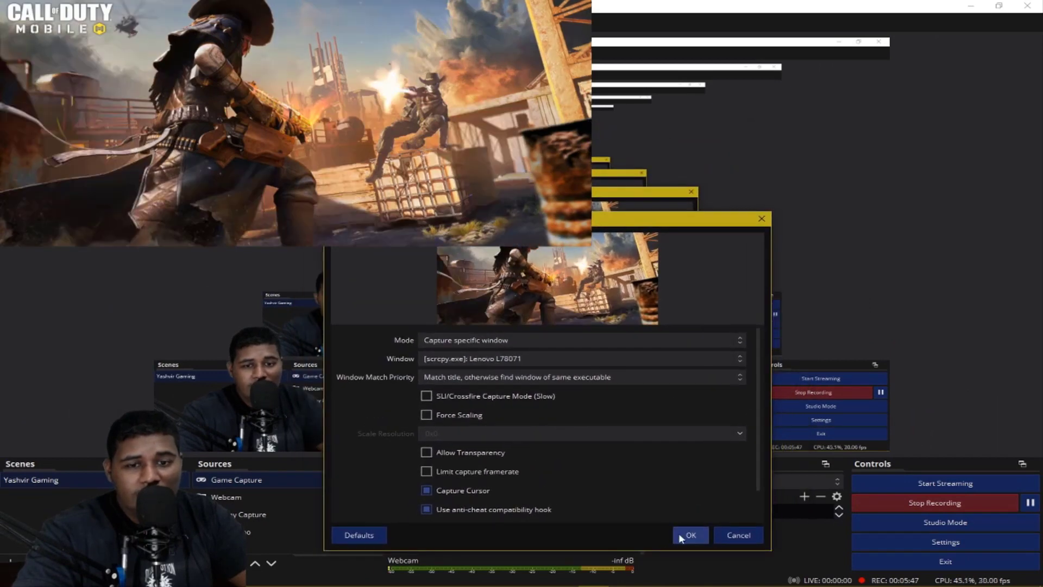
click(687, 535)
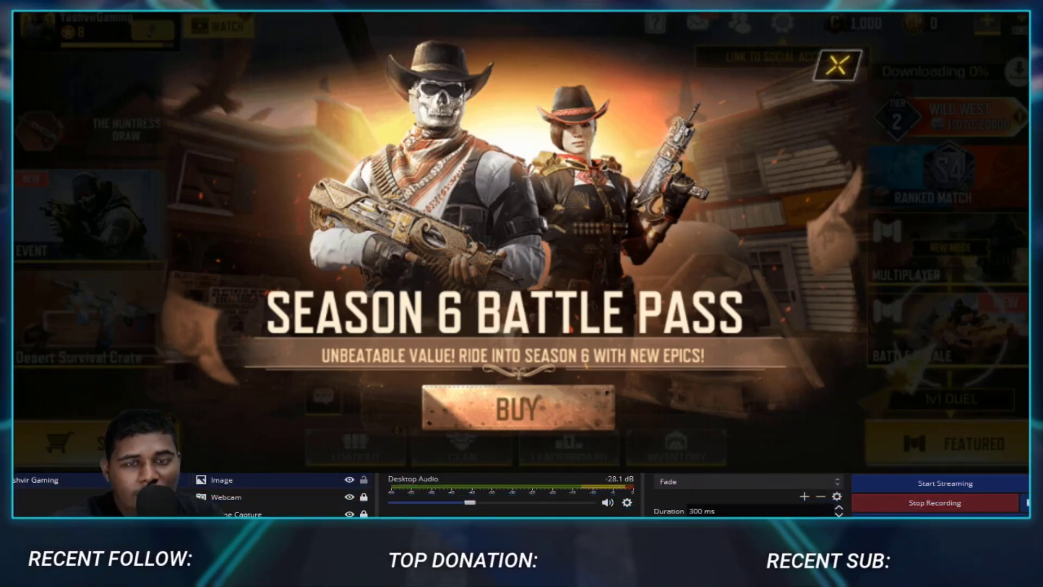
Nudge the Game Capture source with the arrow keys, then stretch it to screen with Ctrl+S
click(249, 510)
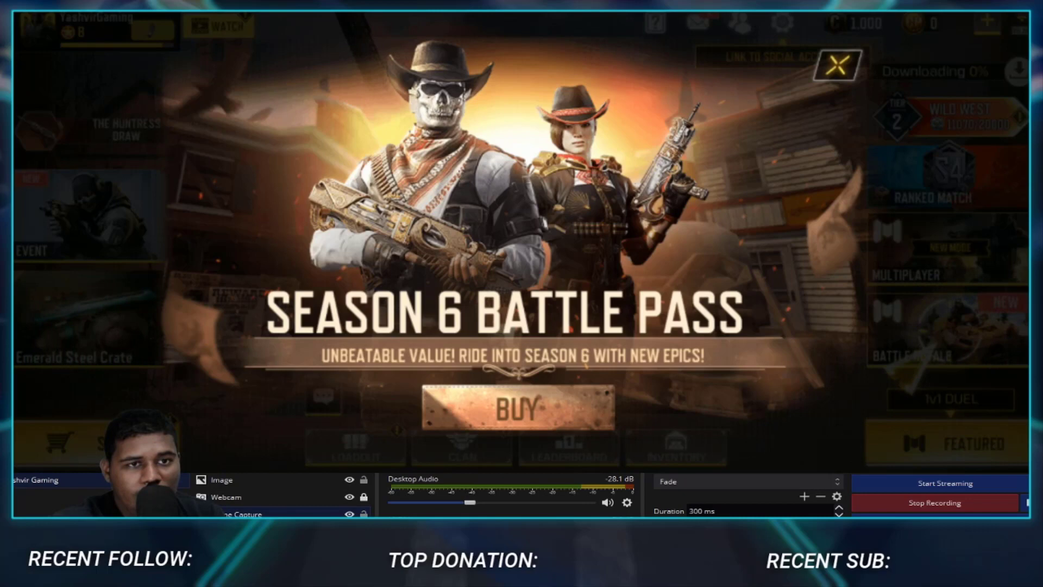
key(Down)
key(Right)
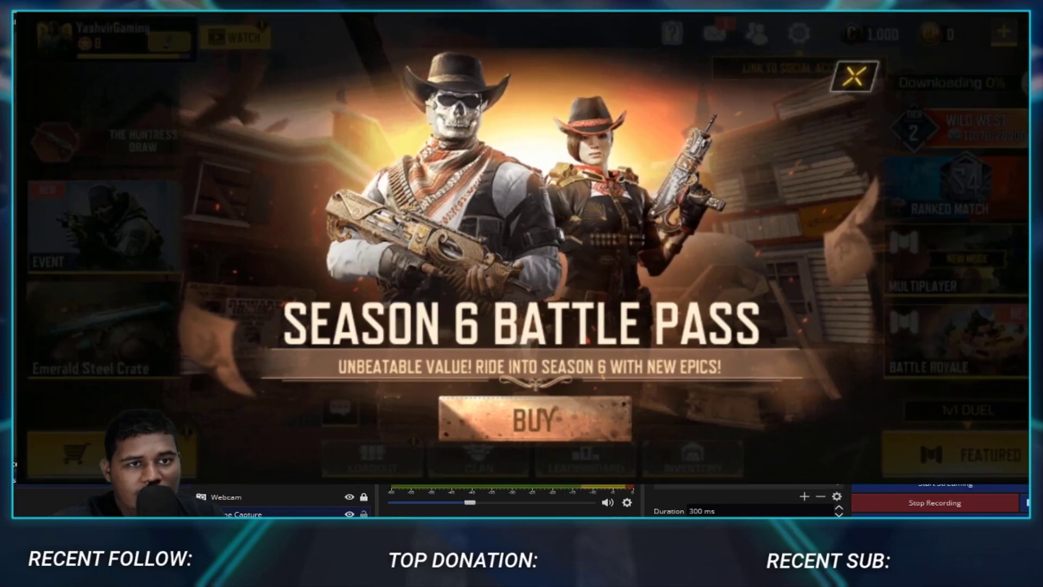
key(Left)
key(Up)
key(Left)
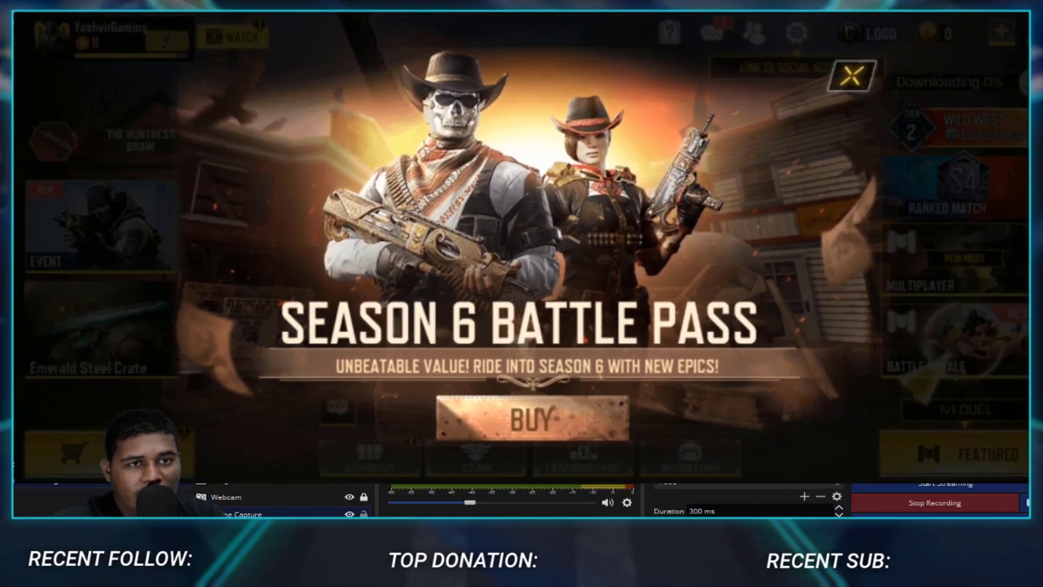
key(ctrl+s)
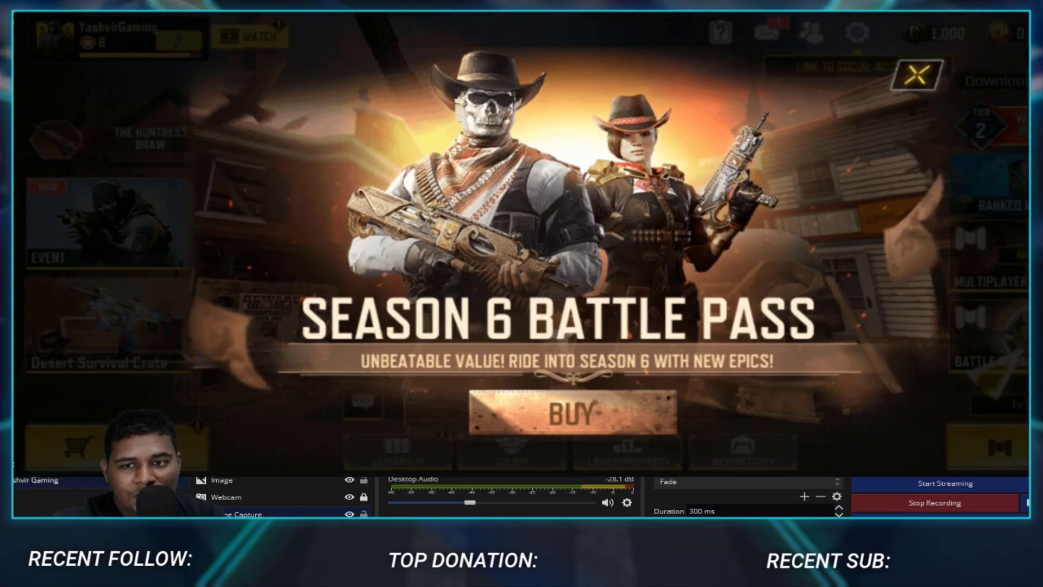